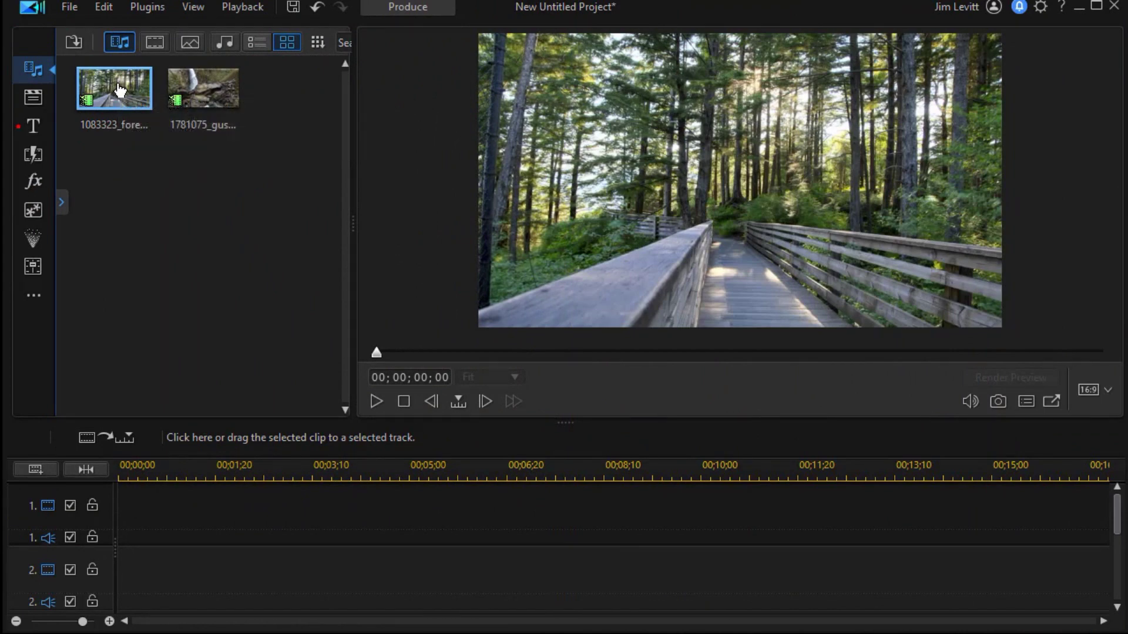
Place the forest walk clip at 00;00;00 on video track 1 and bring up Crop/Zoom/Pan for it
drag(118, 94, 118, 527)
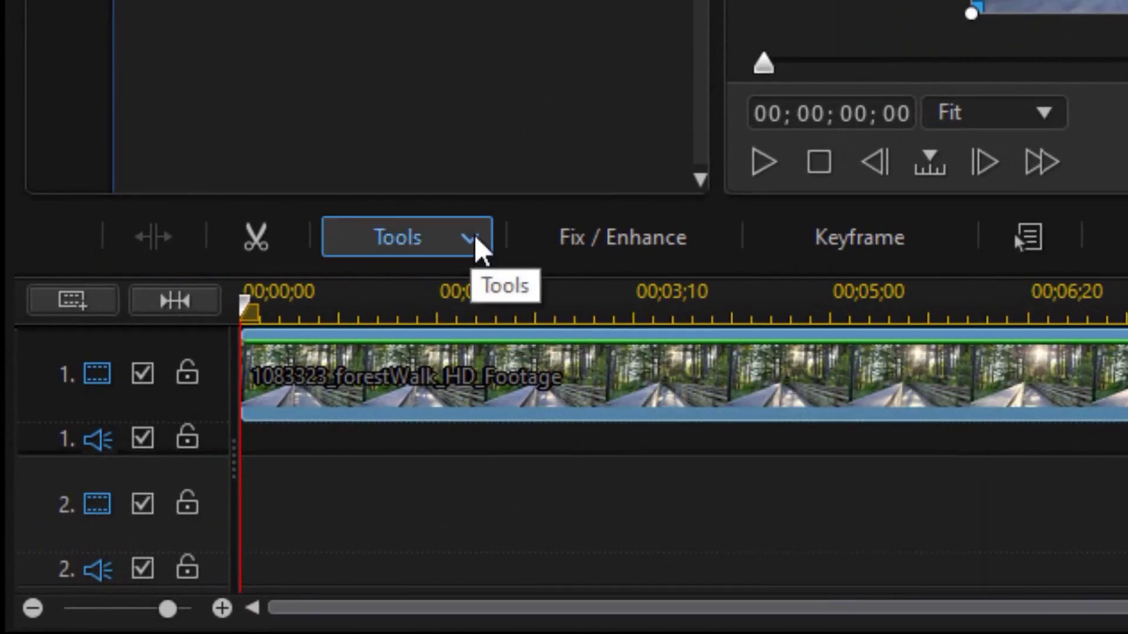
click(477, 241)
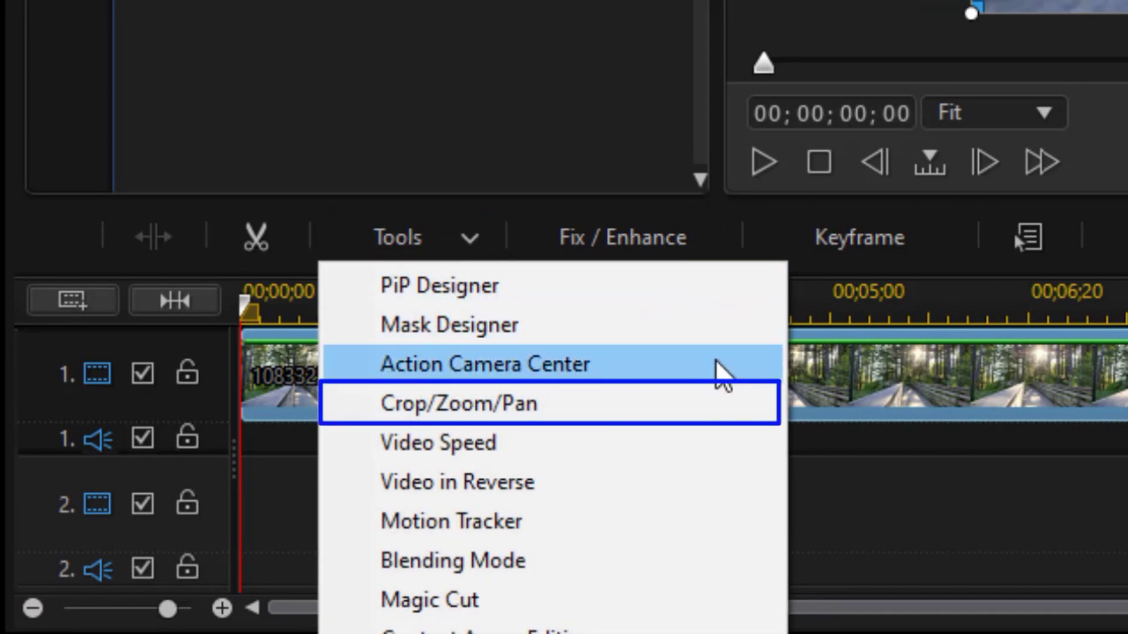
click(722, 403)
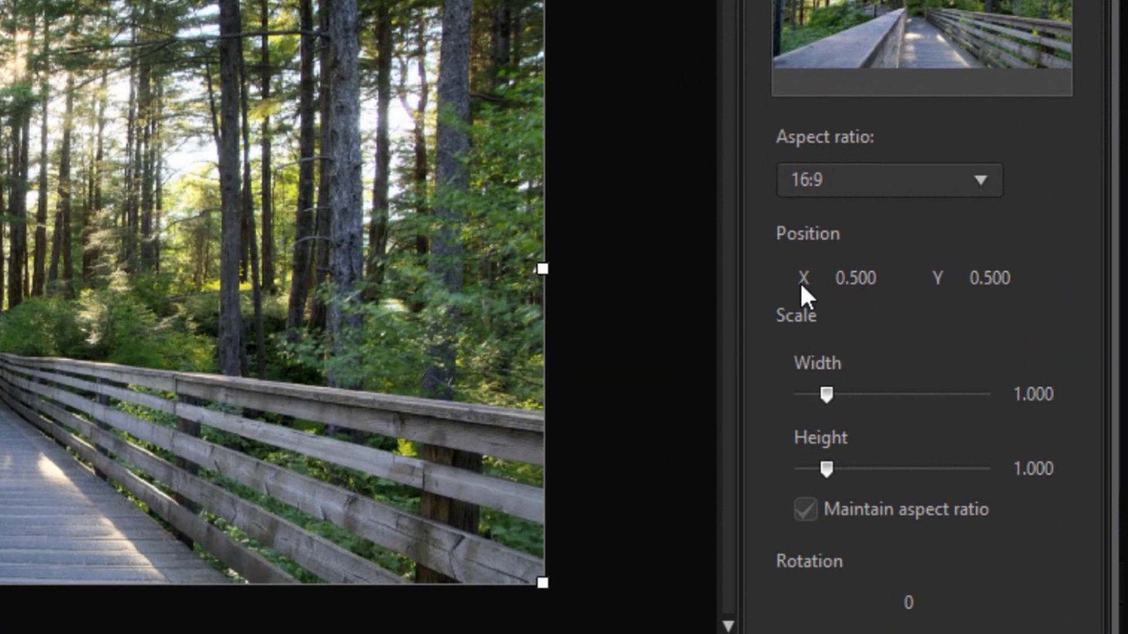
Switch the forest clip's crop aspect ratio to Freeform, then check and dismiss the grid line options
click(979, 175)
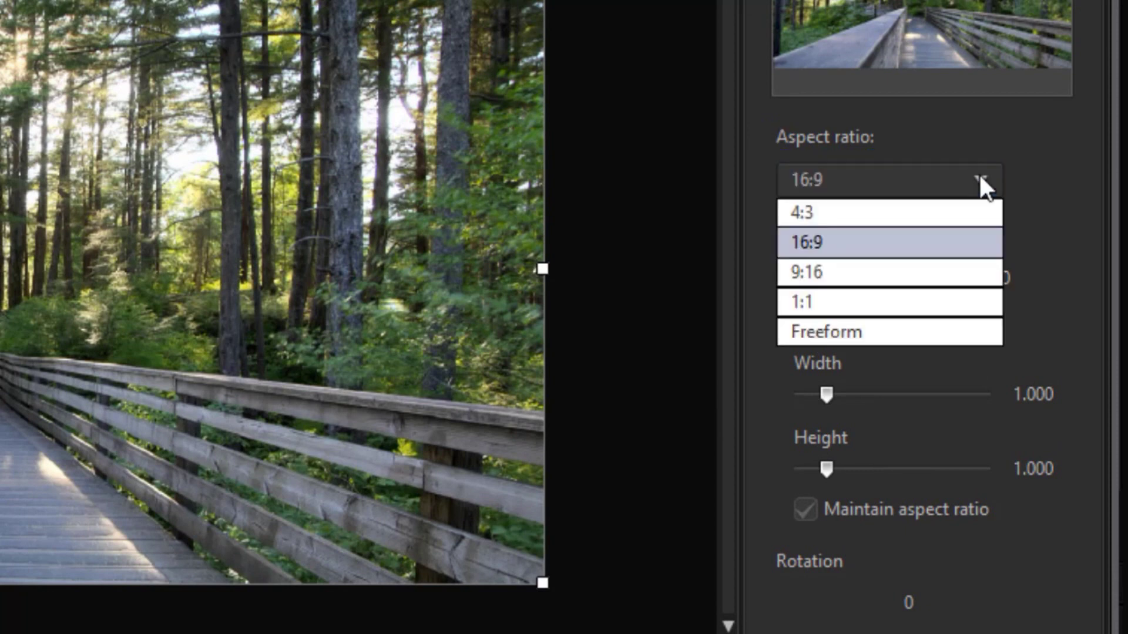
click(901, 332)
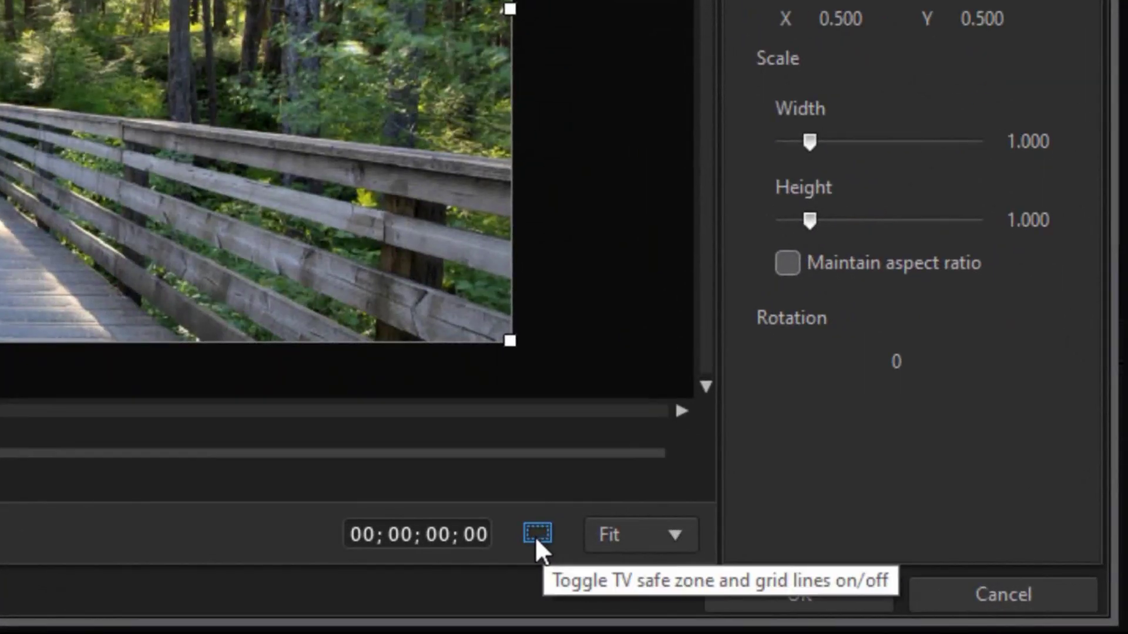
click(537, 536)
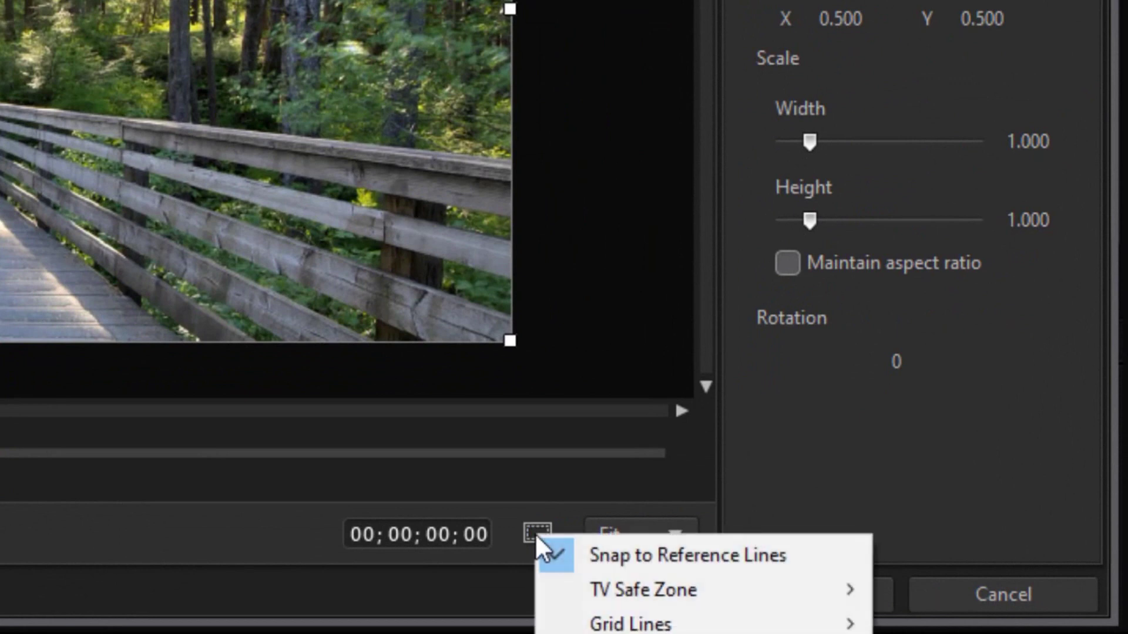
mouse_move(600, 623)
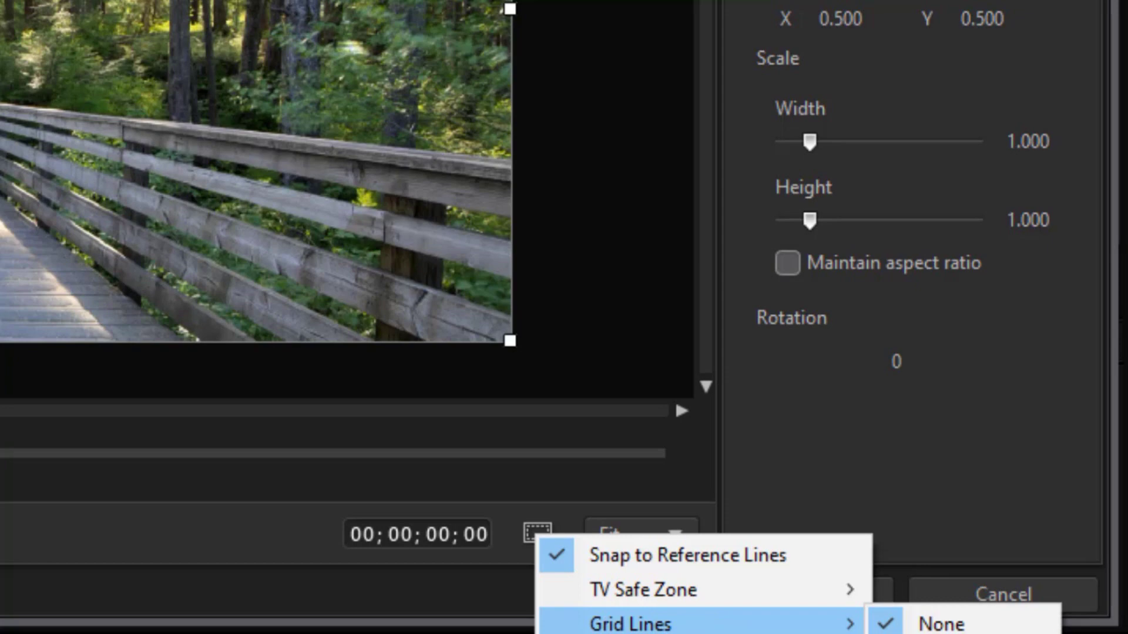
key(Escape)
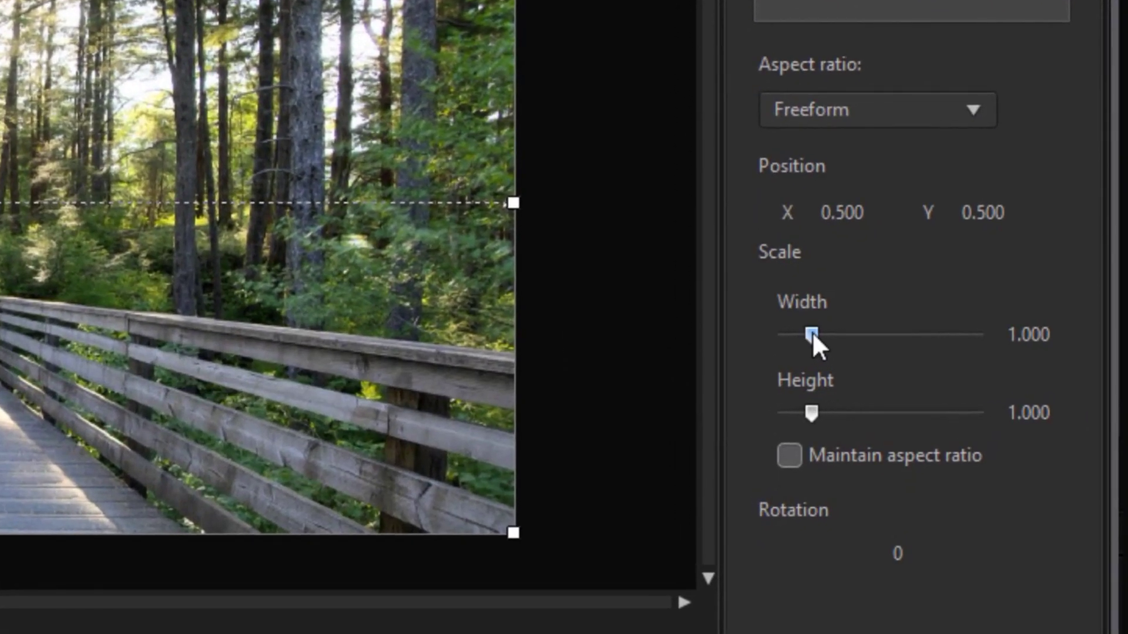
Crop the forest clip to 0.500 width, shift the frame left over the boardwalk, and apply
drag(812, 332, 795, 334)
mouse_move(1032, 344)
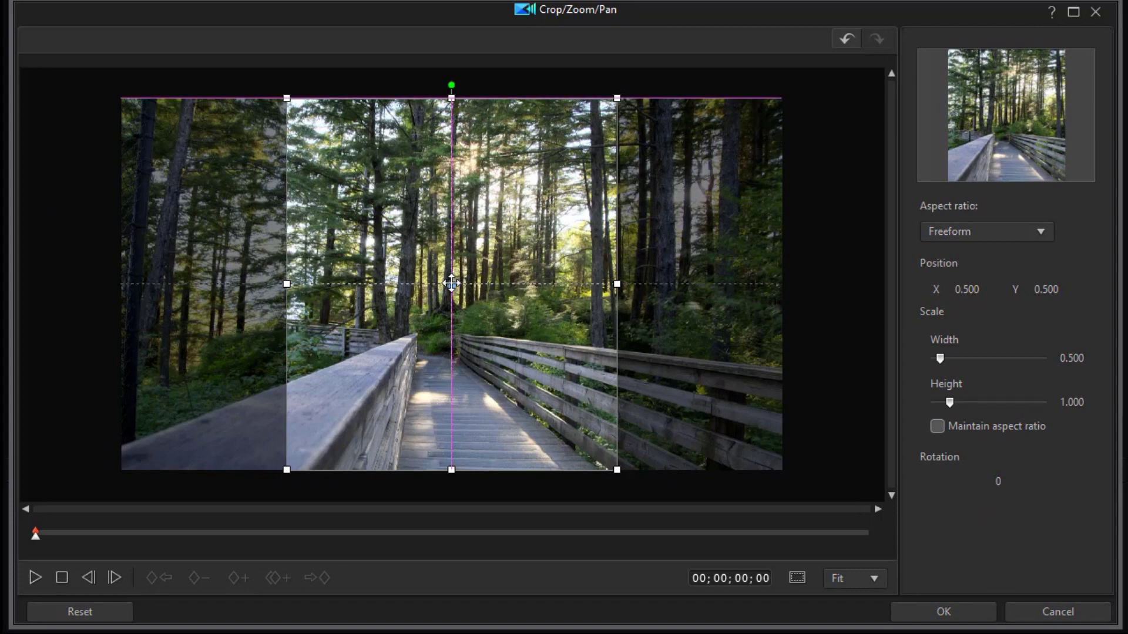
mouse_move(453, 285)
mouse_down()
mouse_move(332, 275)
mouse_move(283, 288)
mouse_move(435, 279)
mouse_up()
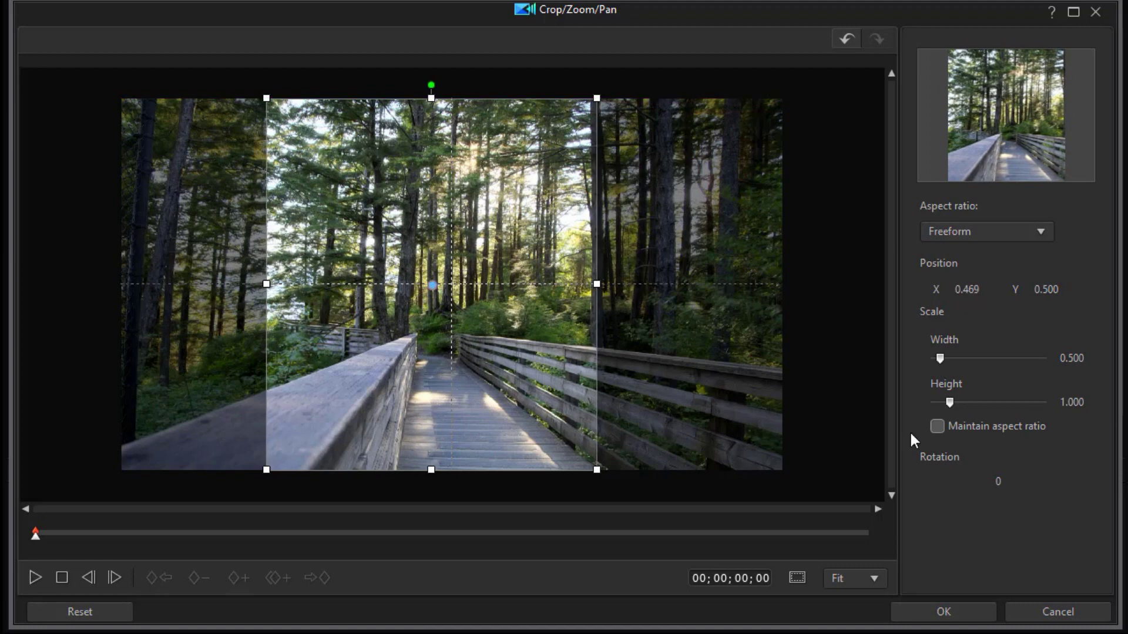
click(943, 614)
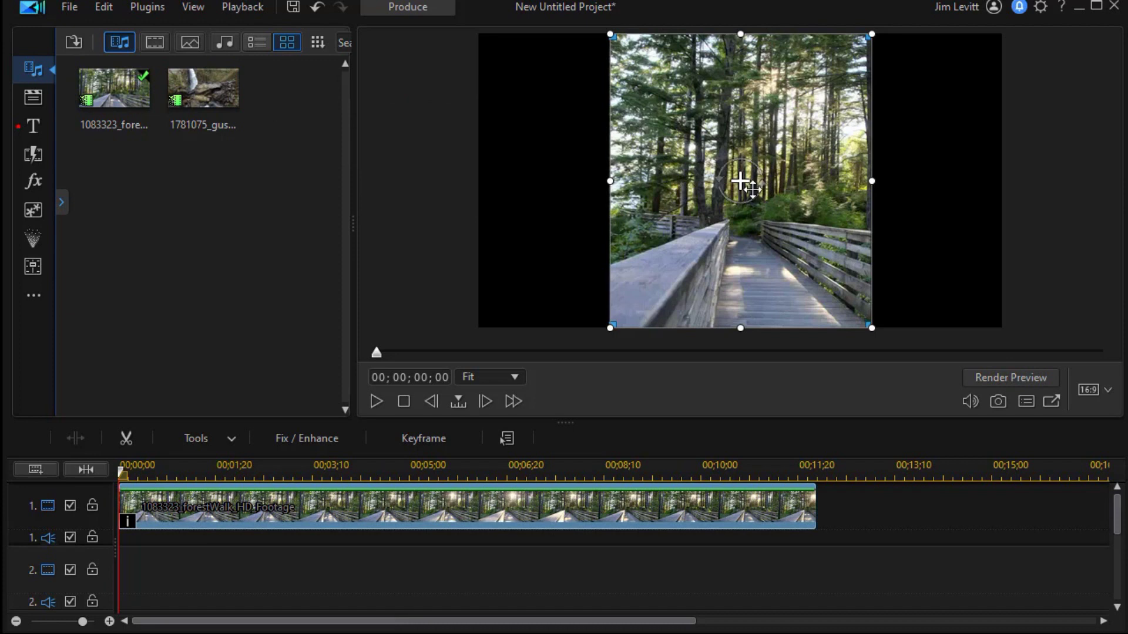
Push the cropped forest video to the frame's left edge and add the waterfall clip to track 2
drag(742, 183, 614, 181)
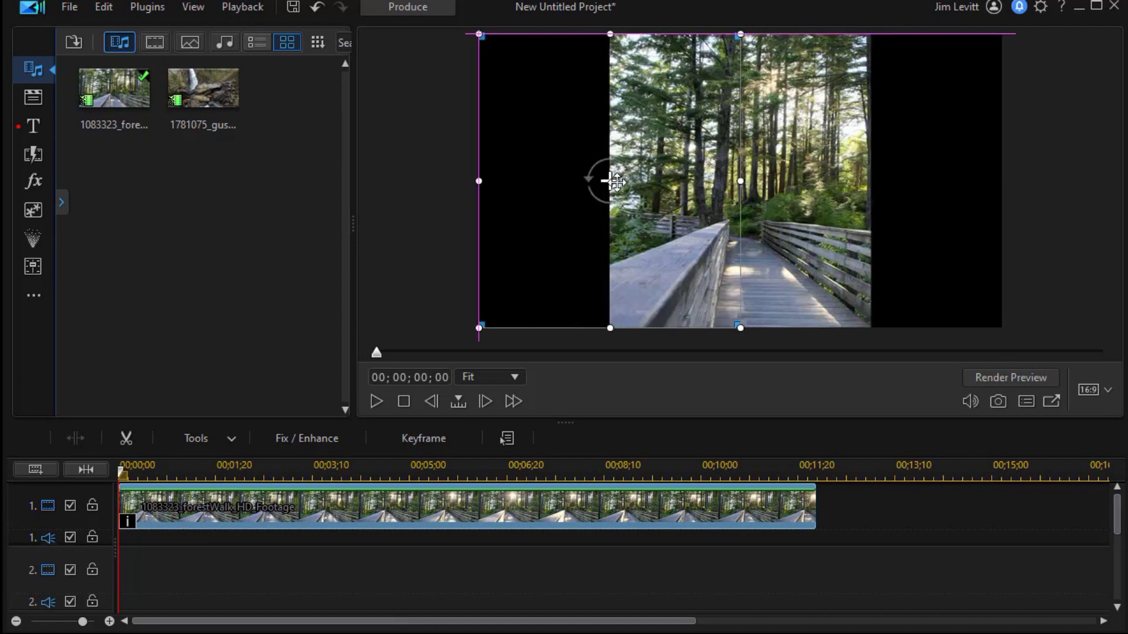
drag(614, 181, 611, 181)
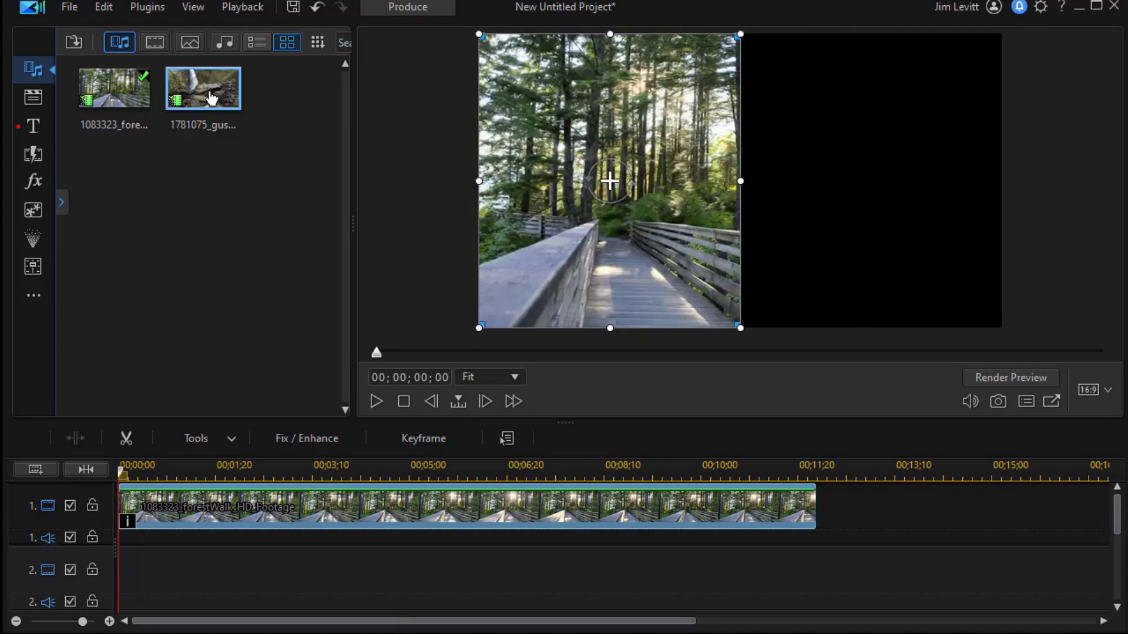
drag(206, 98, 152, 567)
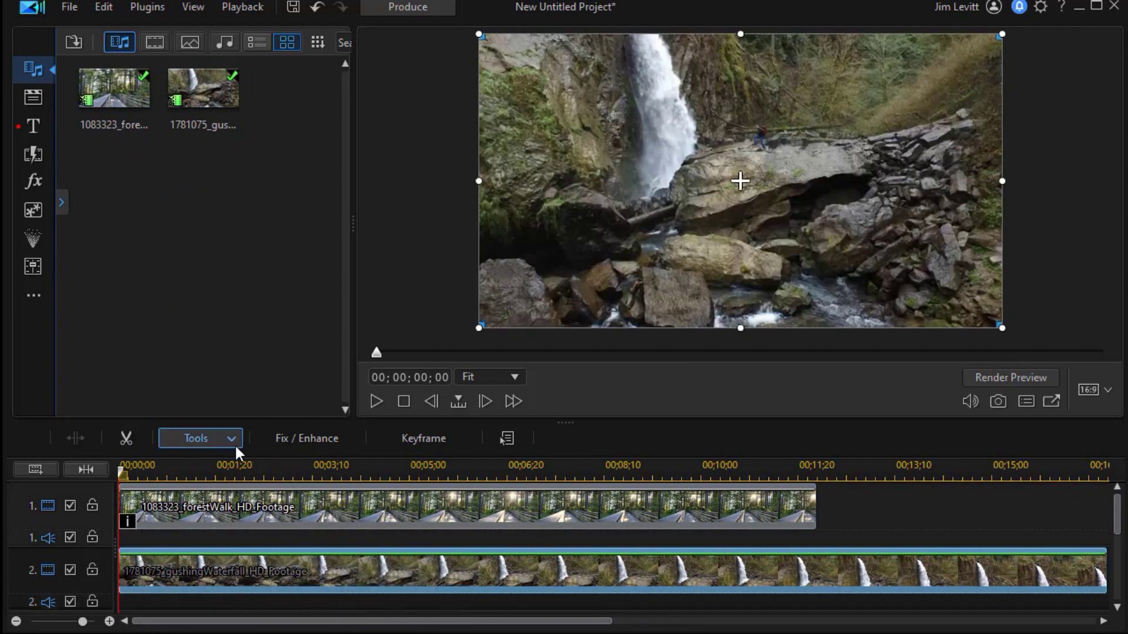
click(230, 439)
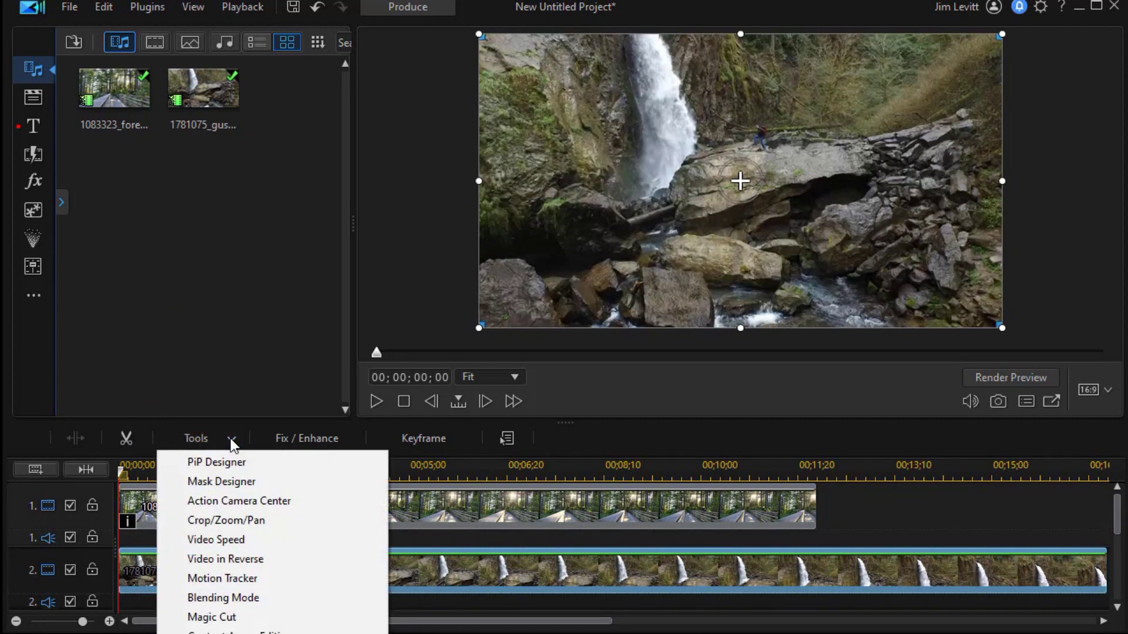
Crop the waterfall clip to a Freeform 0.500-width slice centred on the falls and apply it
click(277, 519)
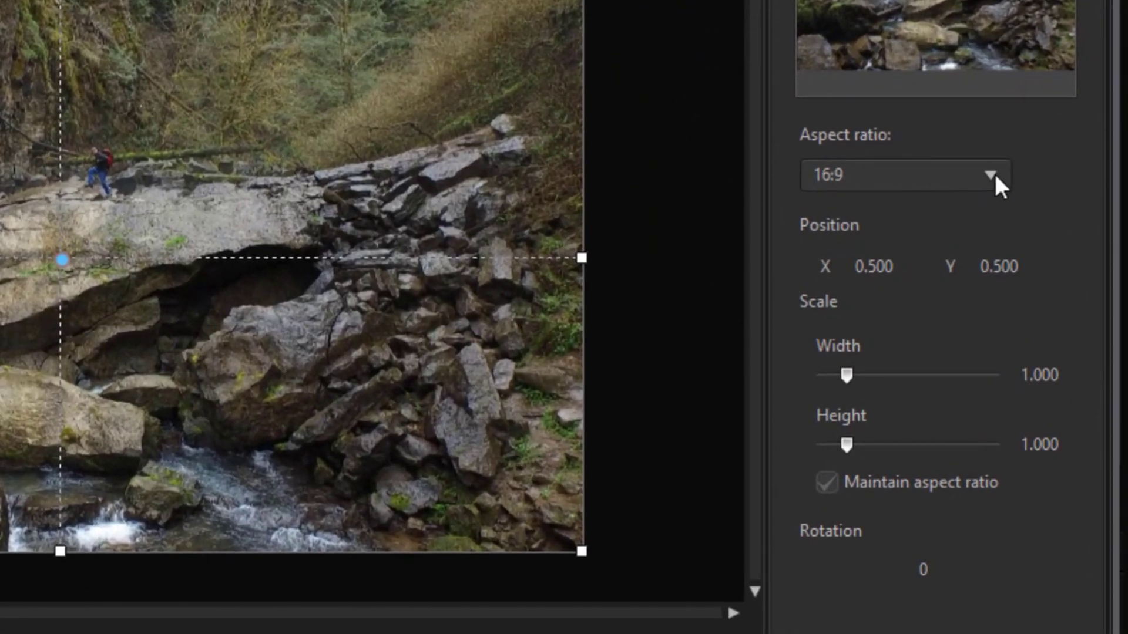
click(992, 174)
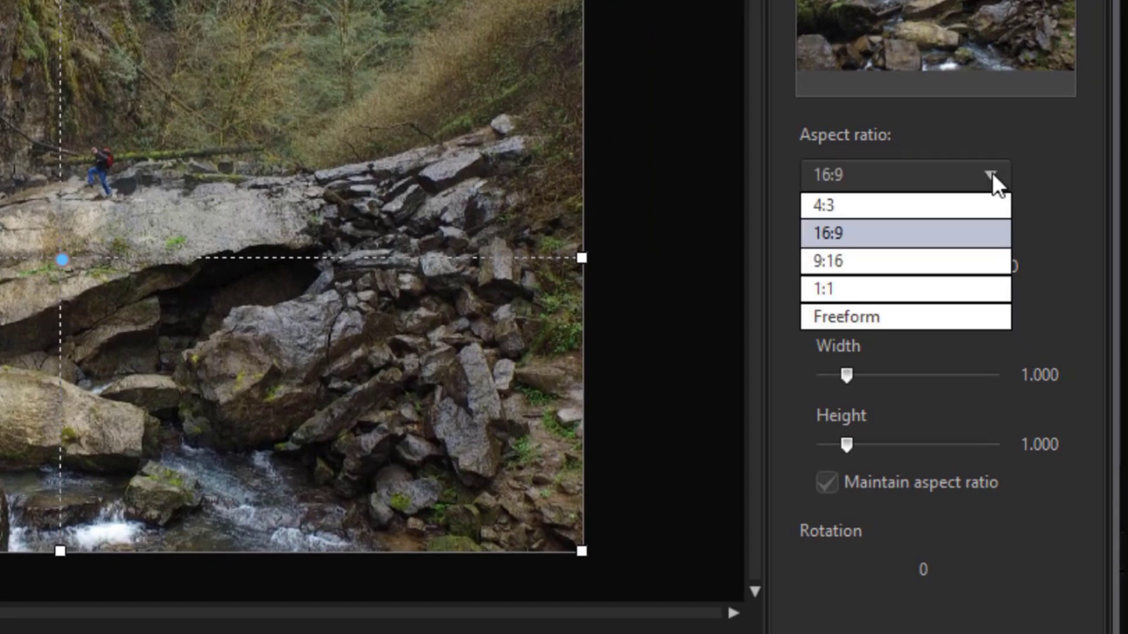
click(911, 317)
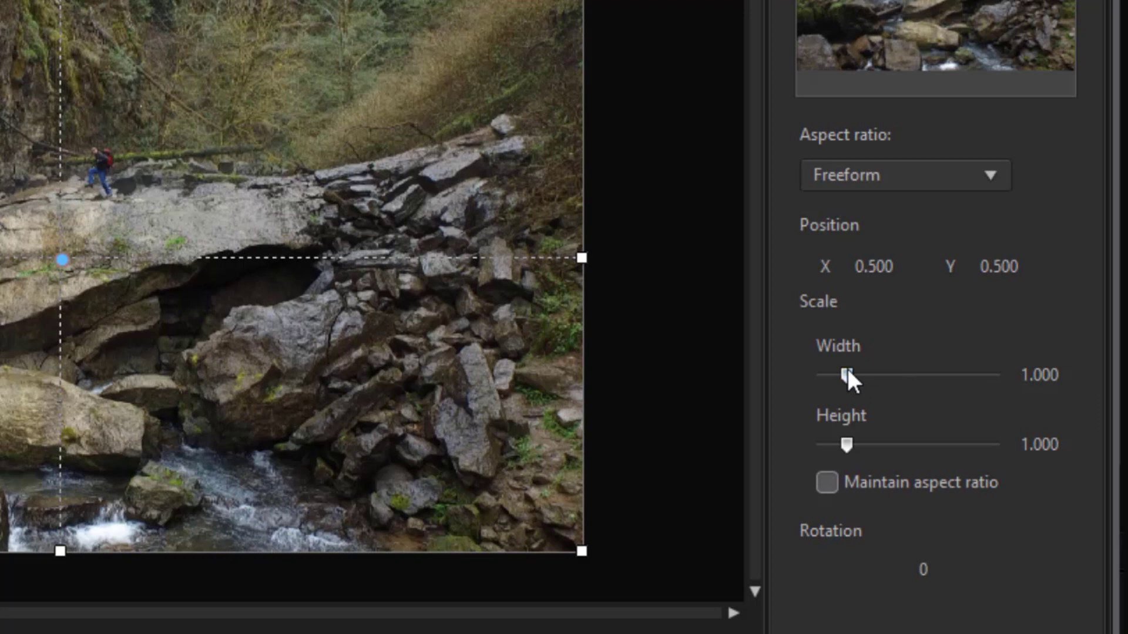
drag(847, 372, 832, 376)
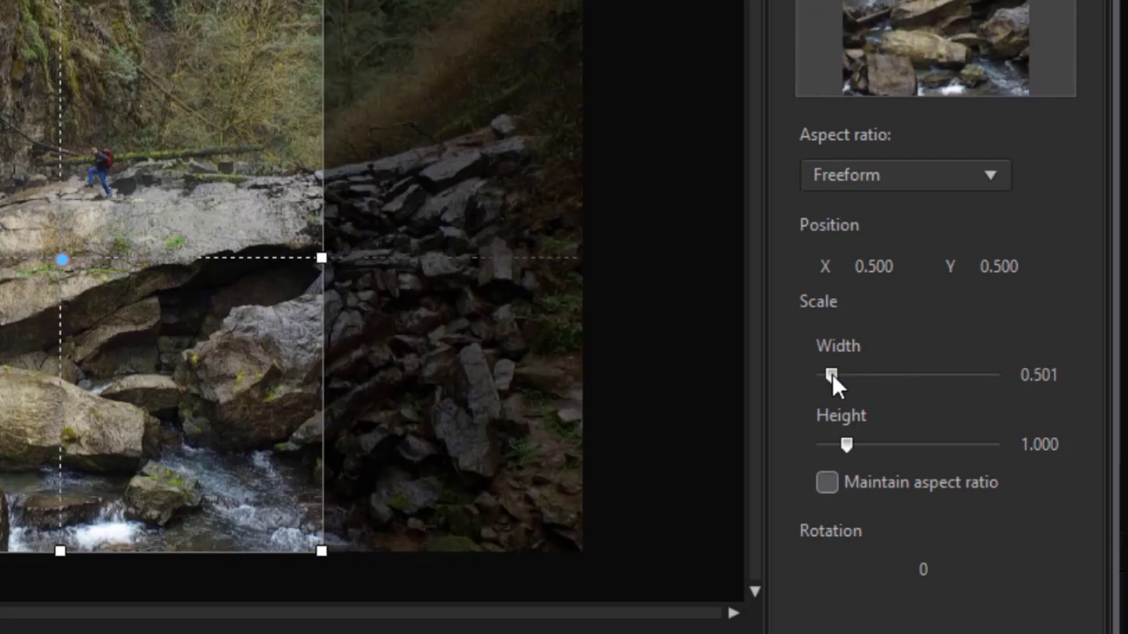
click(1083, 383)
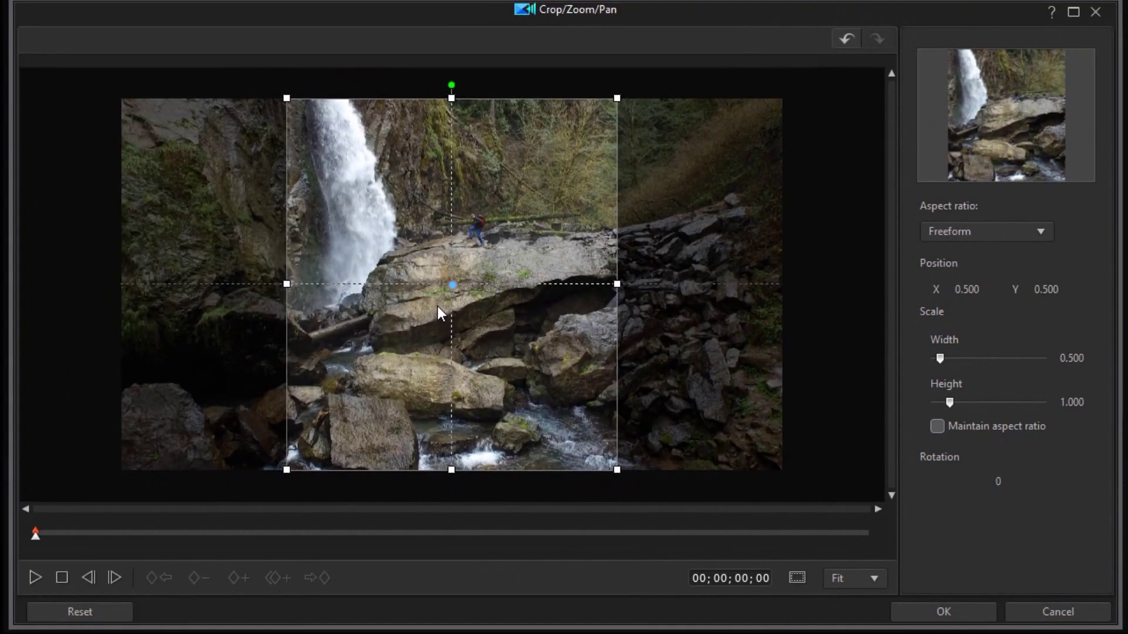
drag(452, 285, 353, 284)
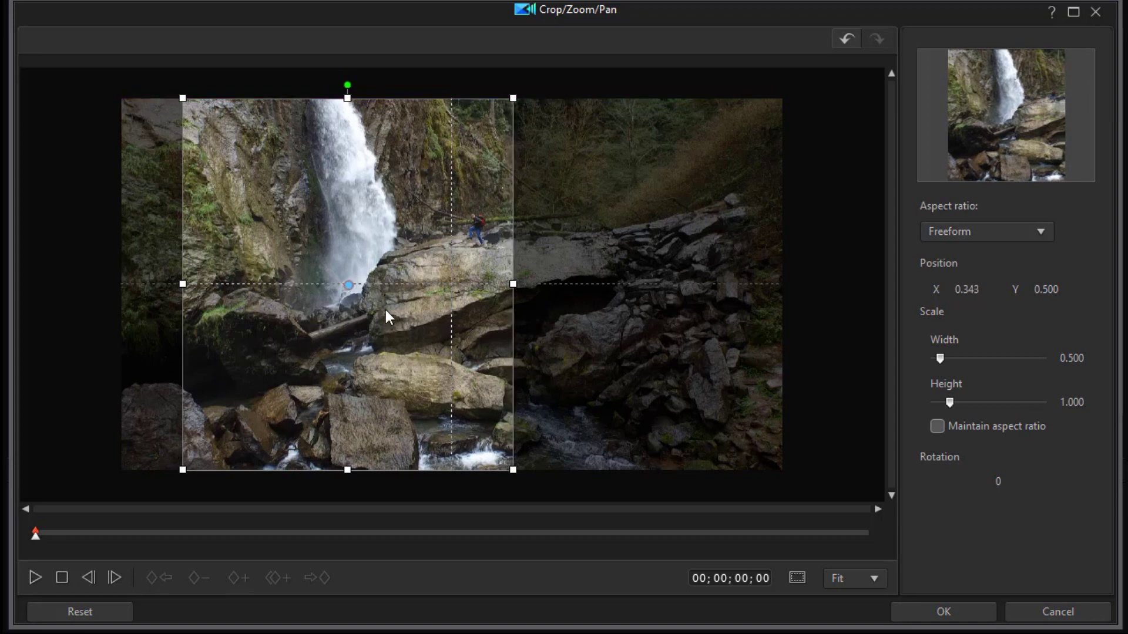
click(963, 617)
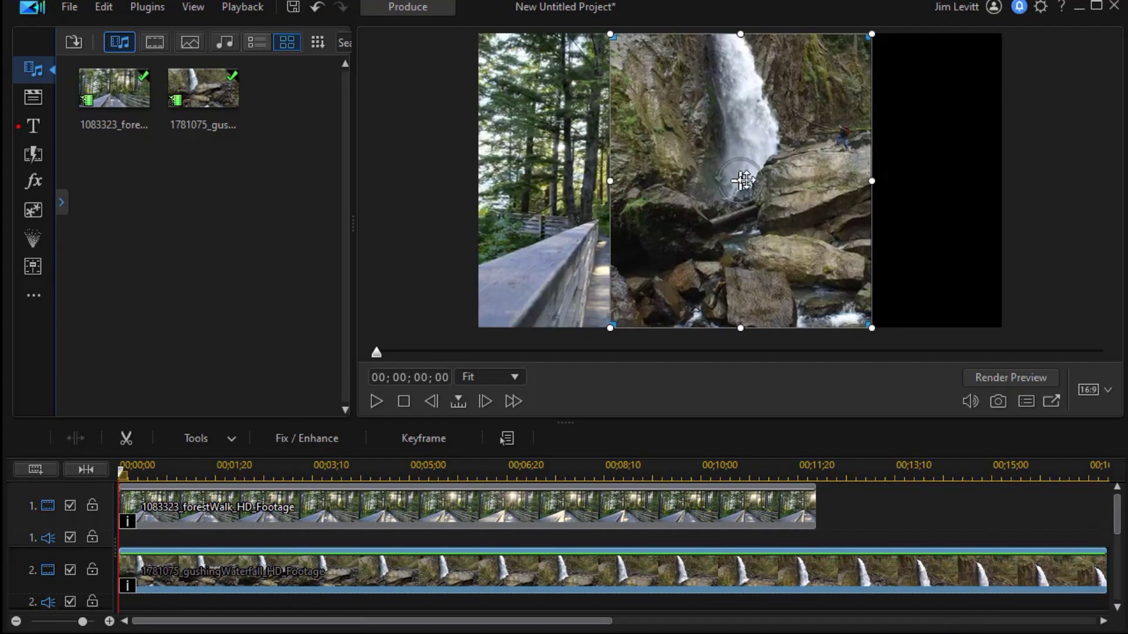
Move the cropped waterfall into the right half of the frame beside the forest clip
drag(744, 180, 868, 182)
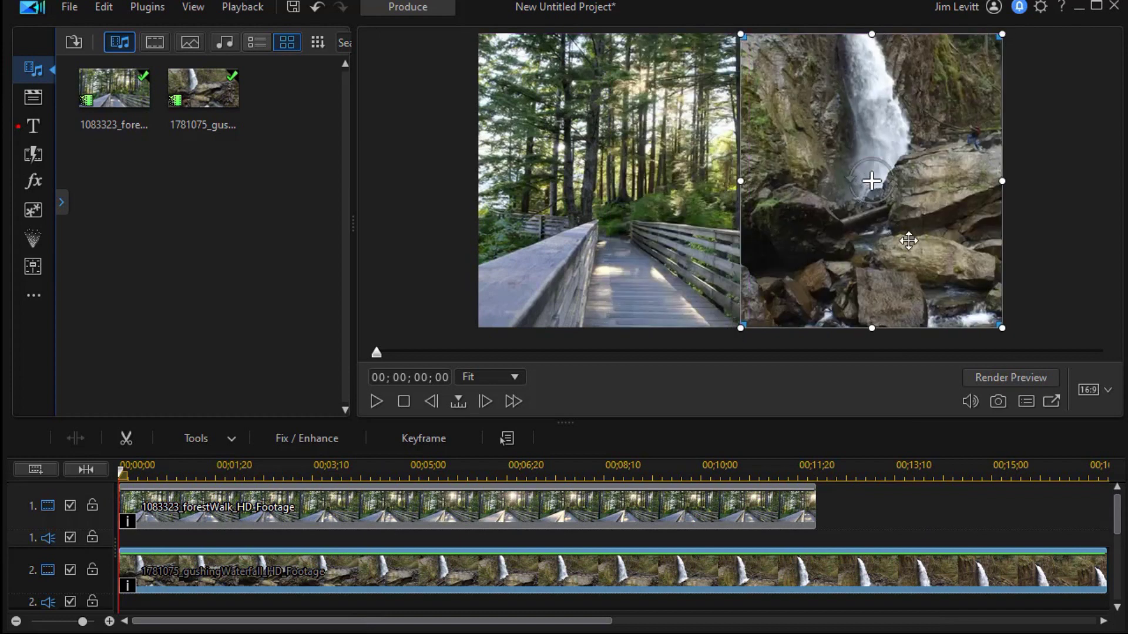
click(564, 508)
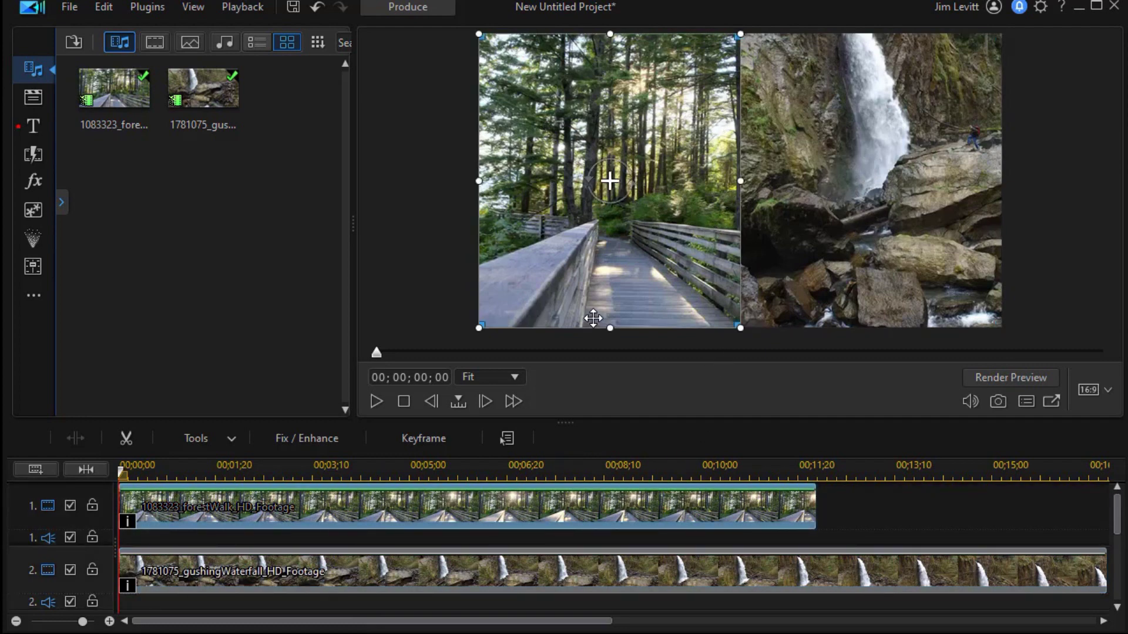
click(405, 399)
click(402, 396)
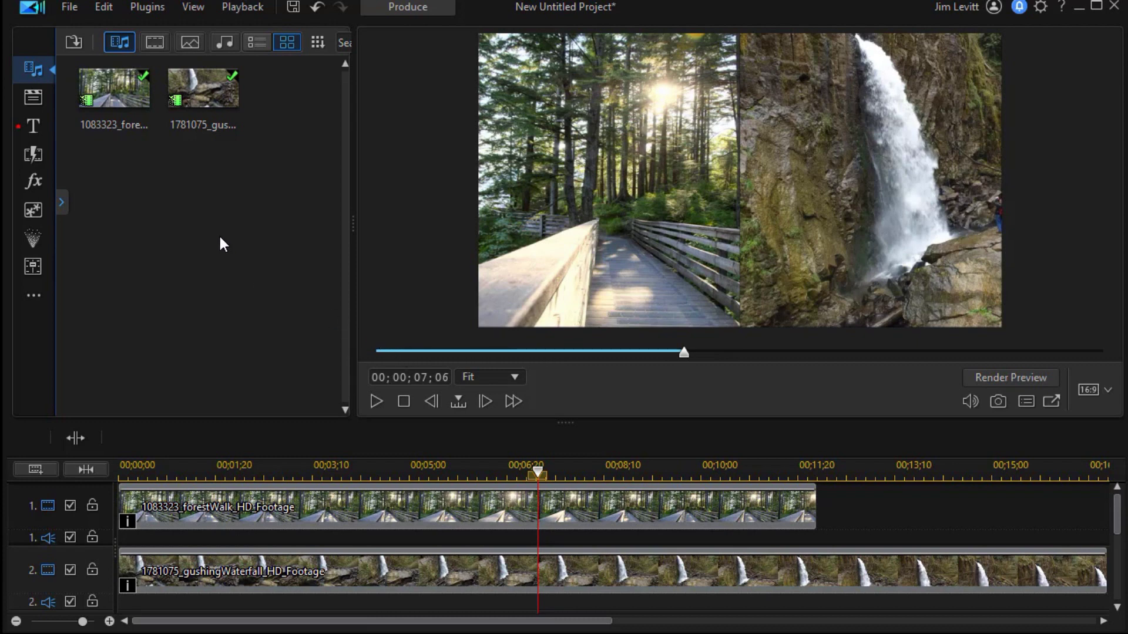
Drop the green 60,126,52 colour board onto video track 3 and stretch it to 00;00;16;09
scroll(1121, 529, down, 3)
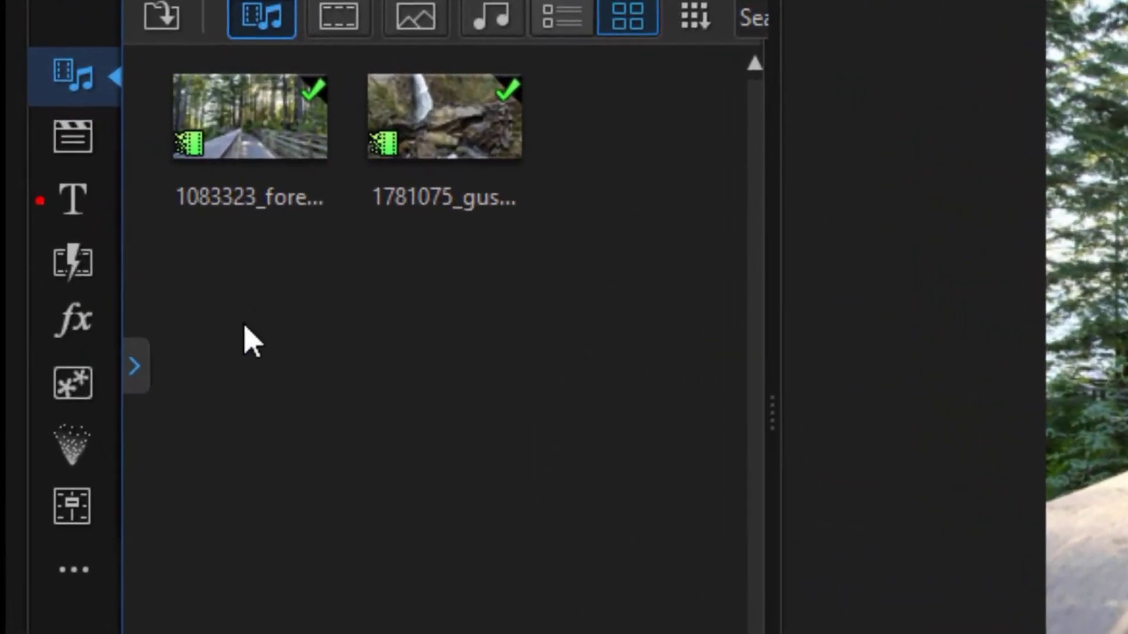
click(154, 377)
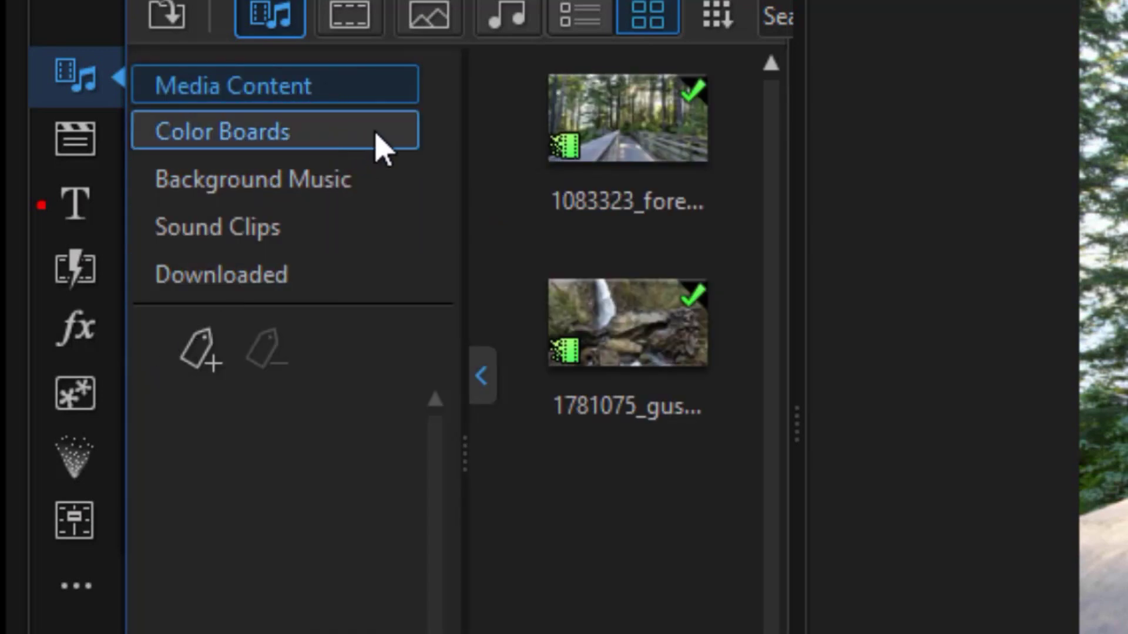
click(379, 147)
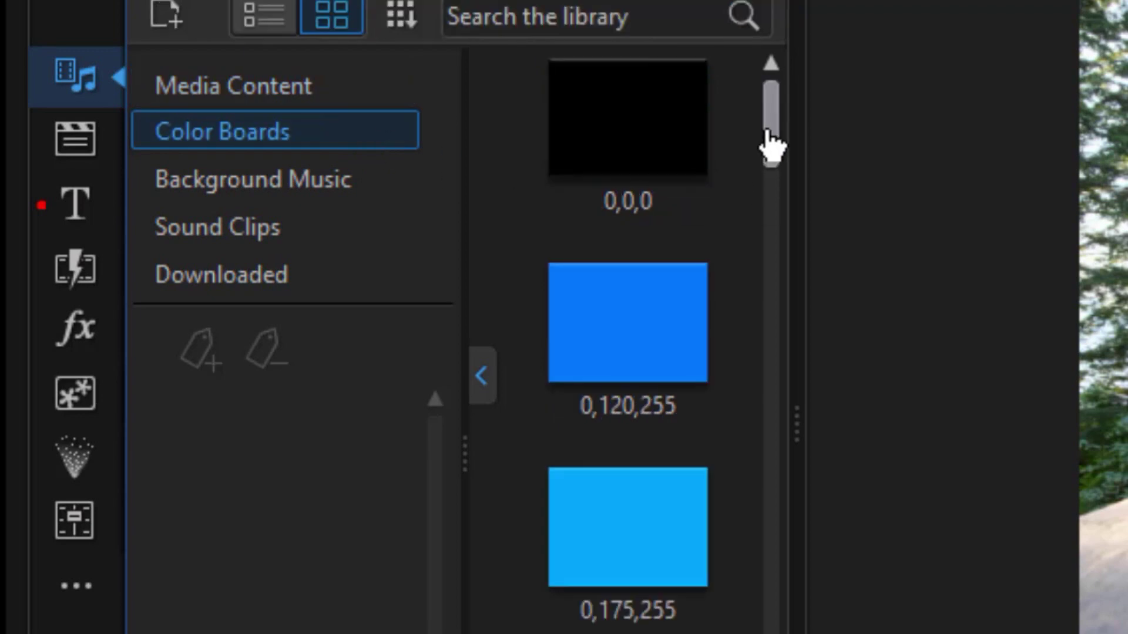
drag(770, 147, 741, 369)
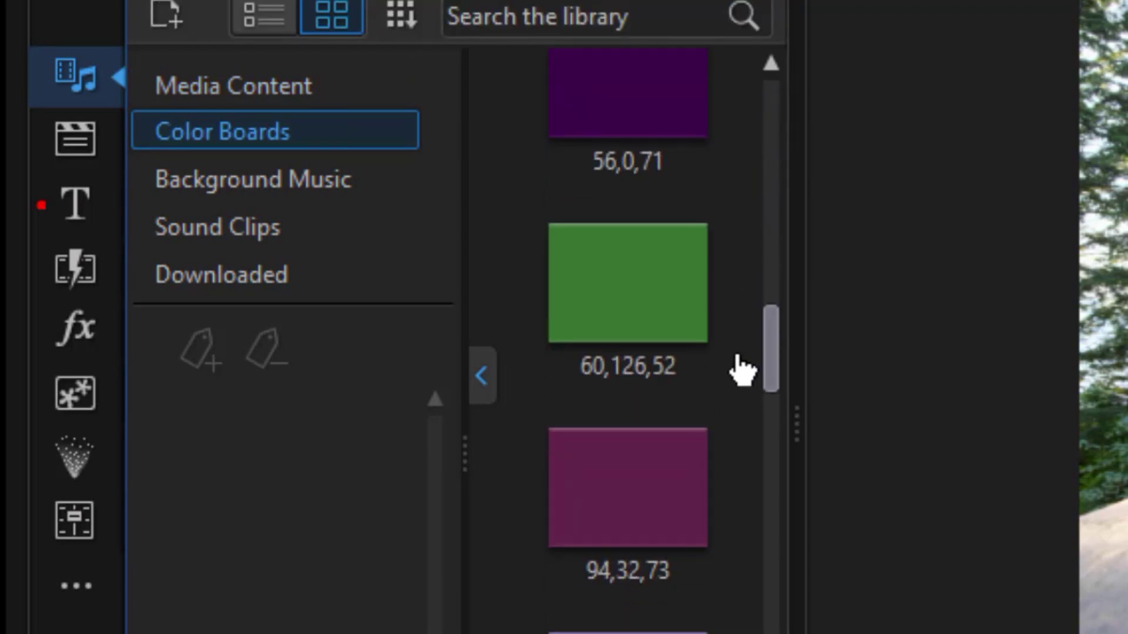
drag(597, 322, 519, 420)
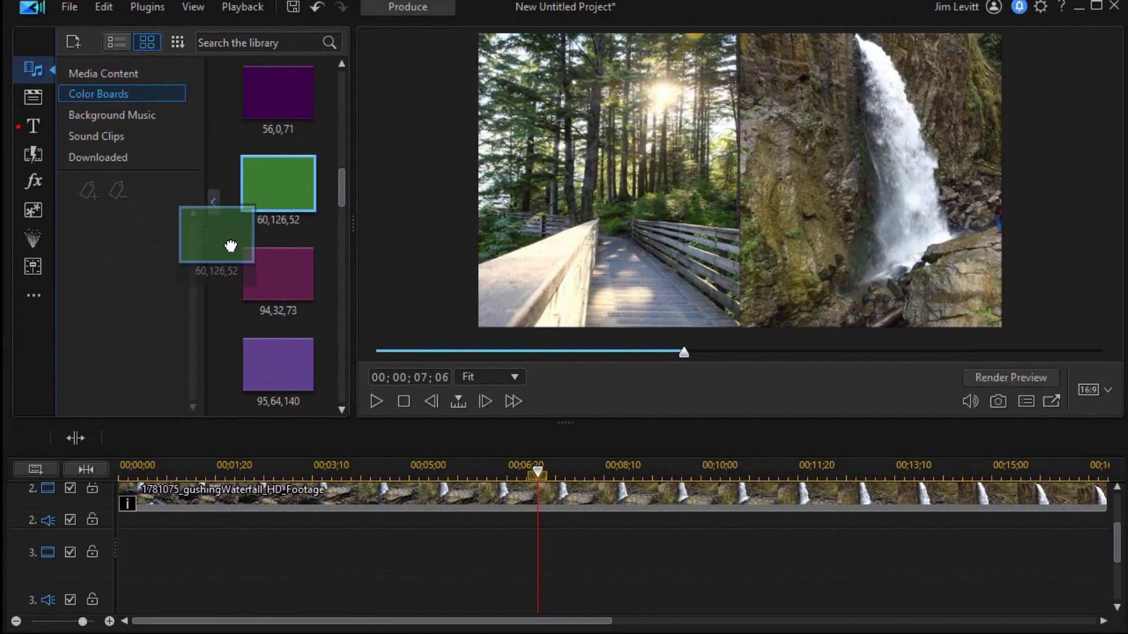
drag(230, 246, 112, 564)
click(399, 560)
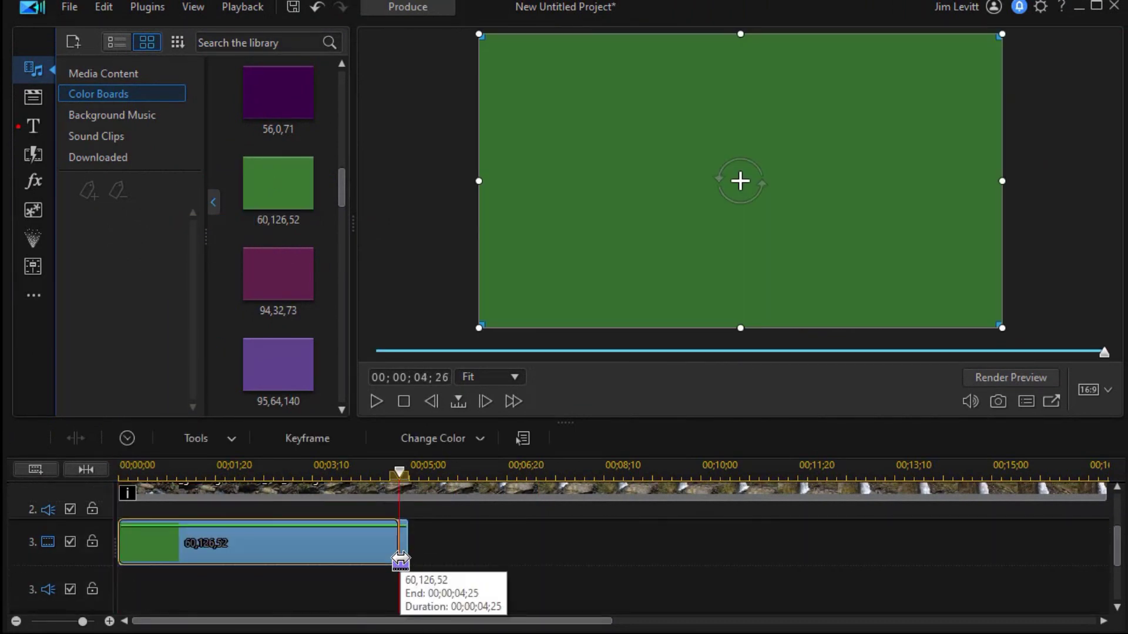
drag(400, 559, 1066, 559)
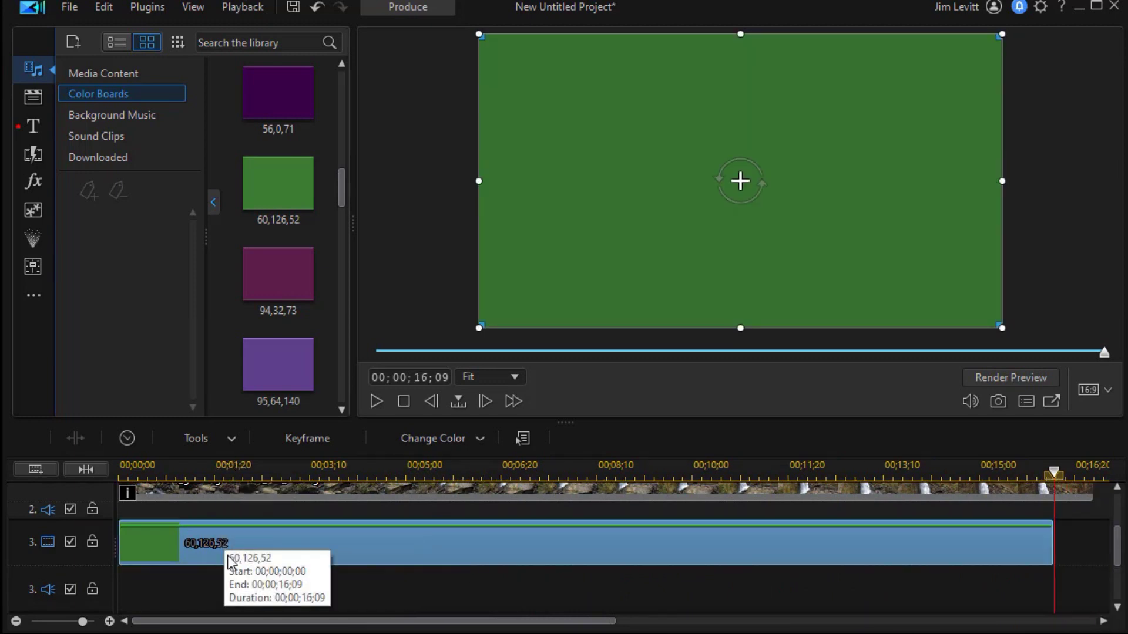
Open the green board in PiP Designer, unlock its aspect ratio, and narrow it to reveal the forest video
double_click(240, 544)
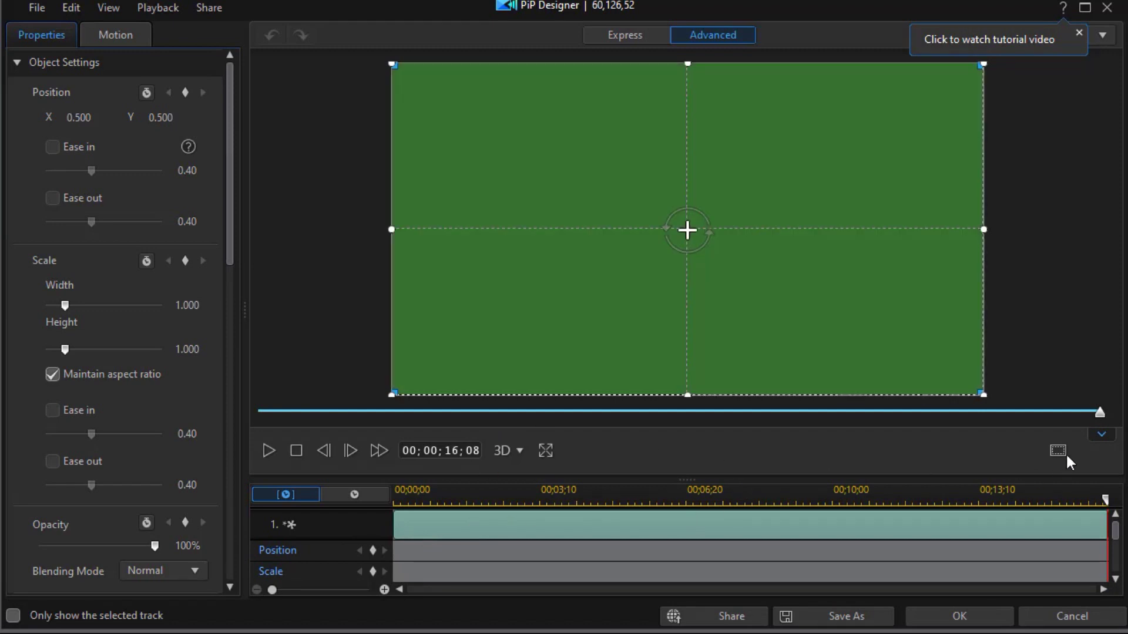
drag(1101, 415, 424, 433)
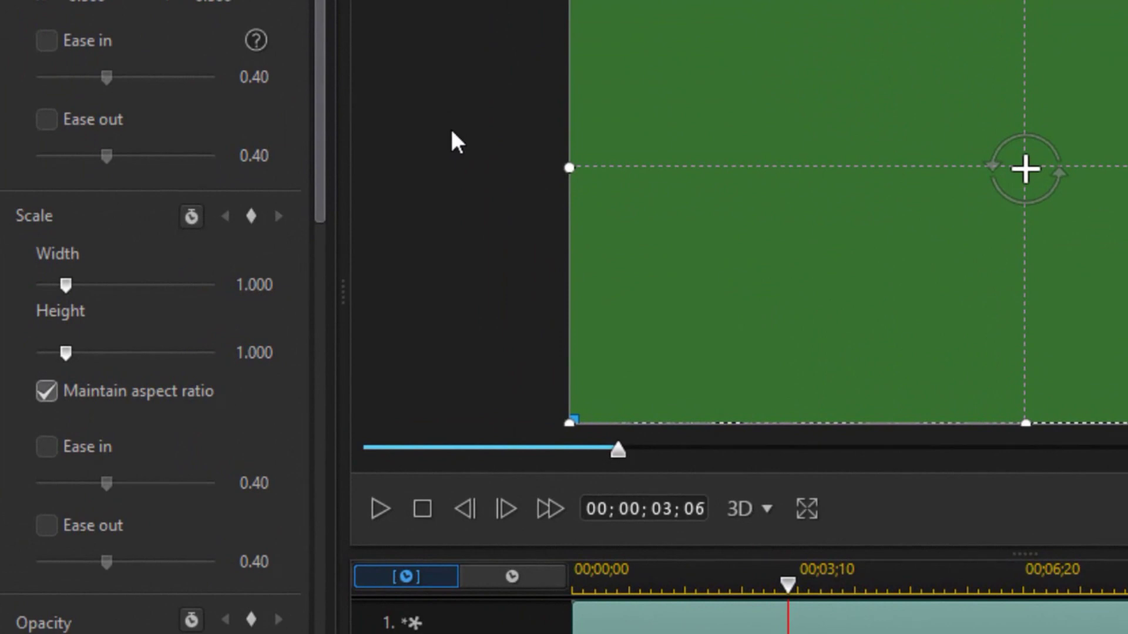
click(44, 392)
drag(570, 170, 1017, 255)
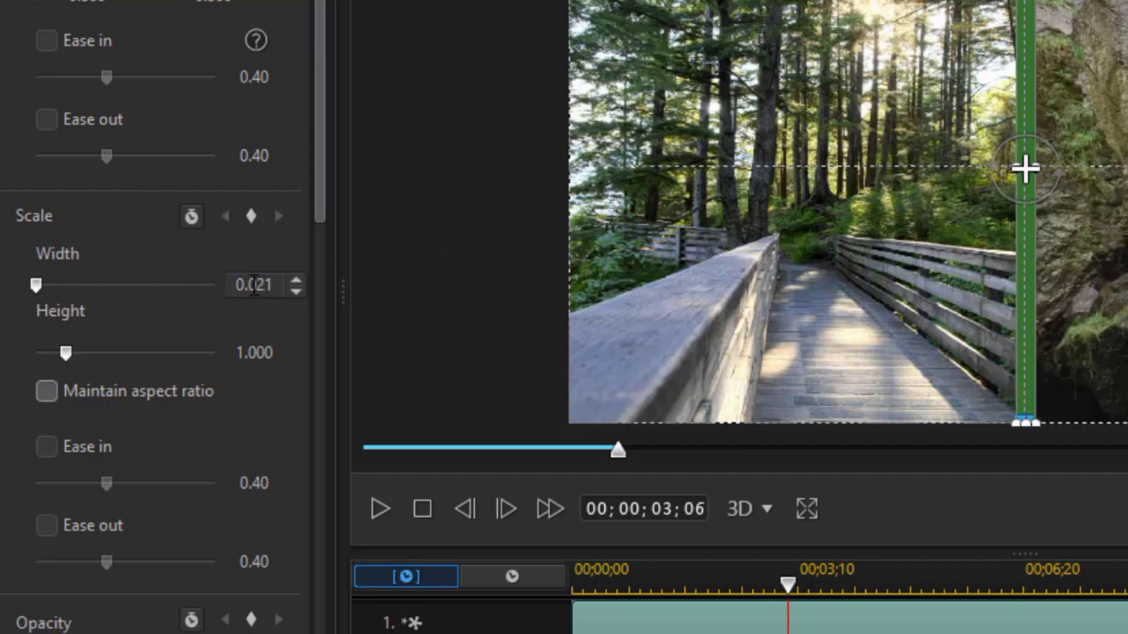
Step the green bar's width down from 0.019 to 0.009
click(299, 289)
double_click(299, 289)
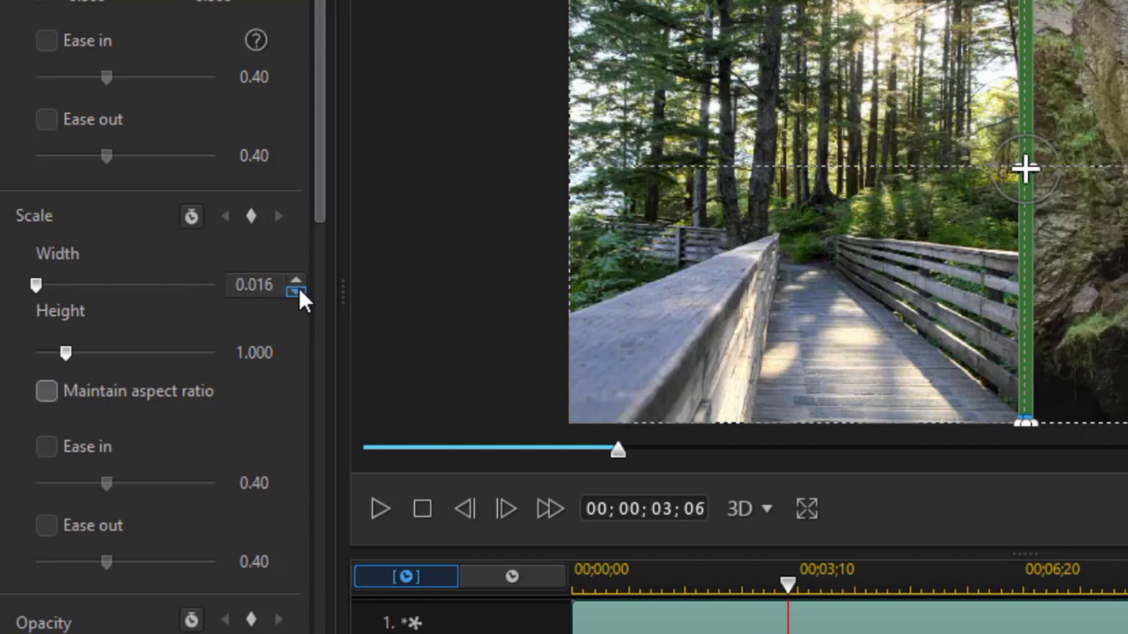
double_click(292, 293)
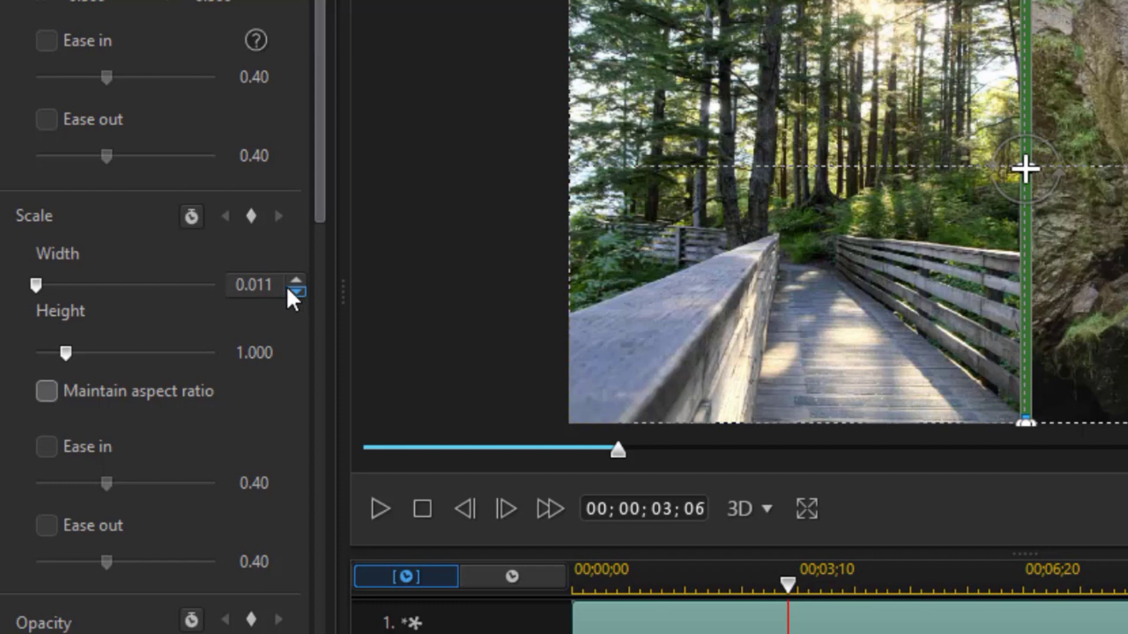
click(292, 293)
click(295, 291)
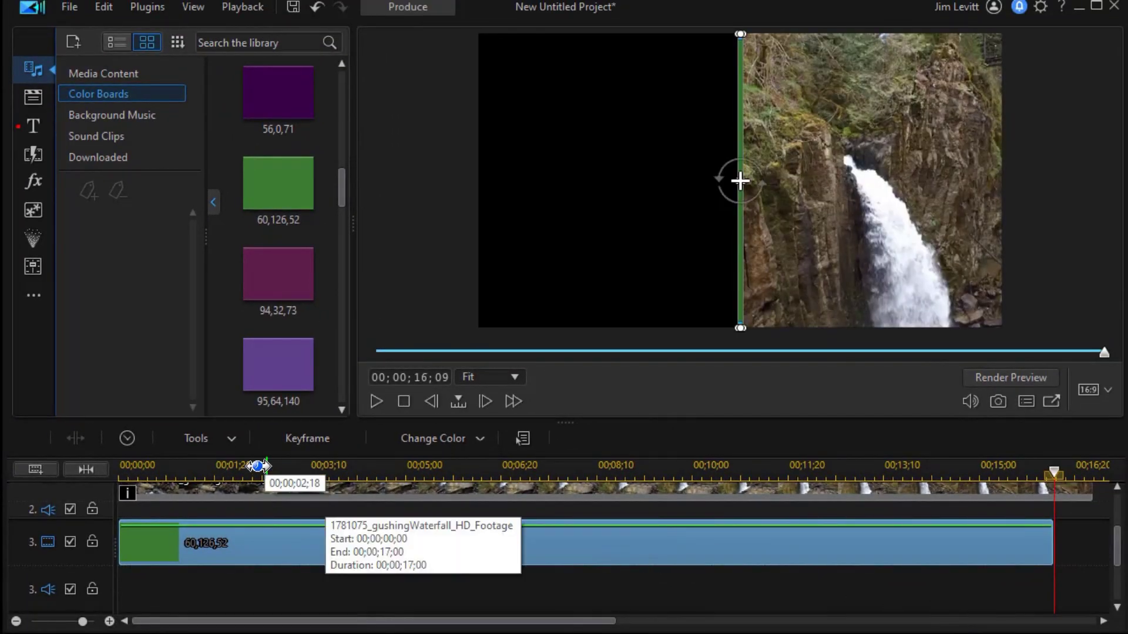
Rewind the preview to 00;00;00;00 to review the split screen with its green divider
click(405, 401)
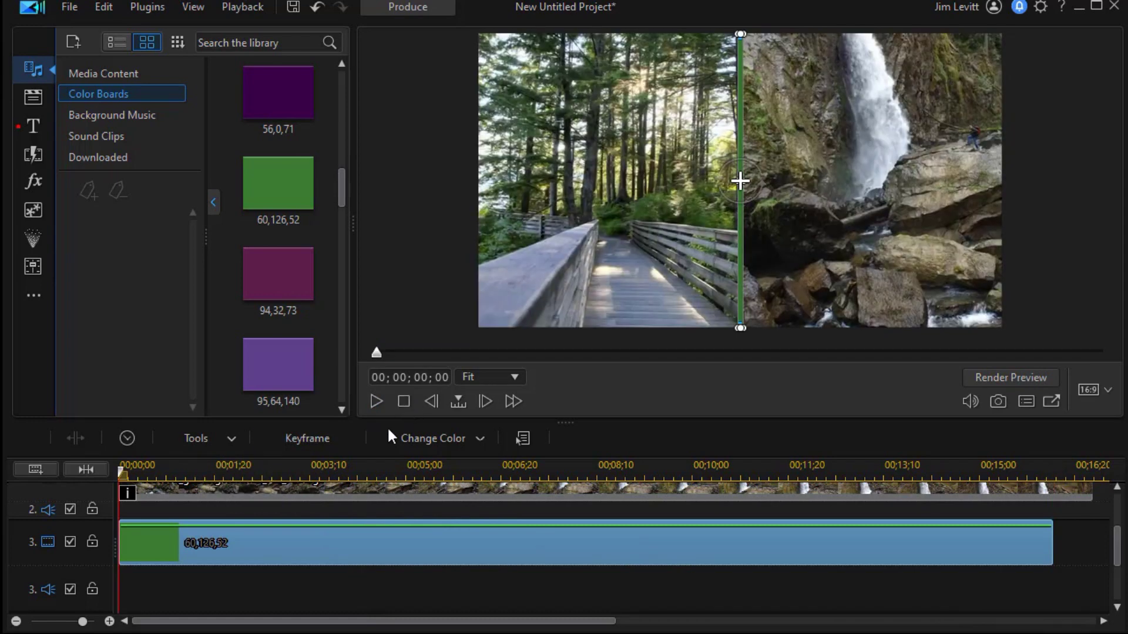